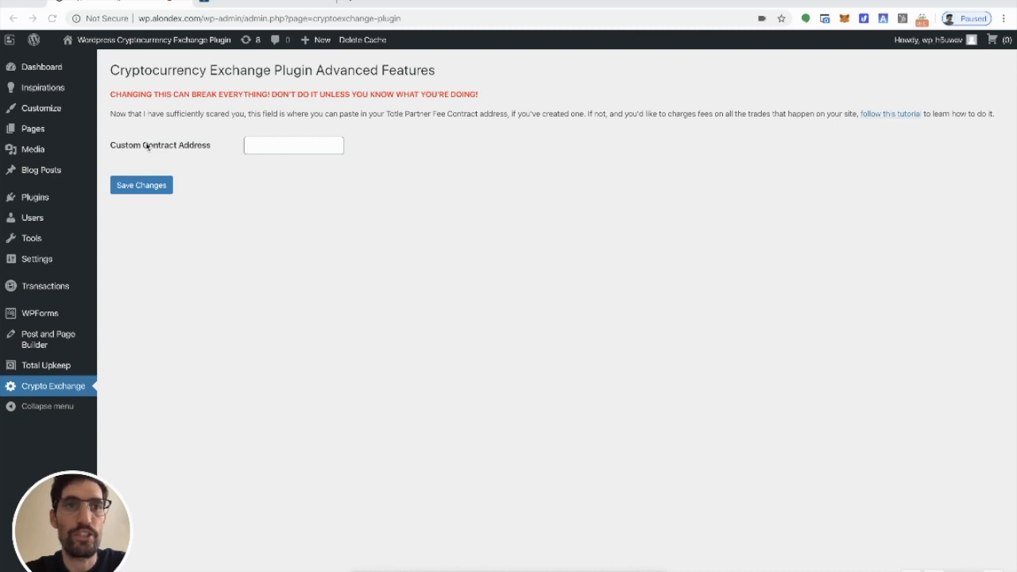
# Leave the Custom Contract Address field empty and switch to the totle.com tab.
pyautogui.click(266, 145)
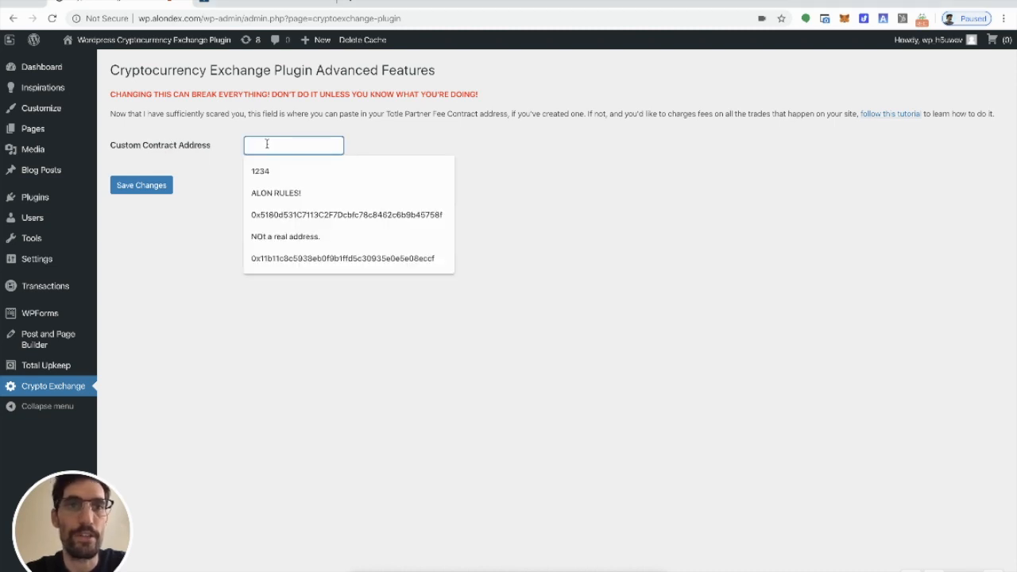
pyautogui.click(235, 196)
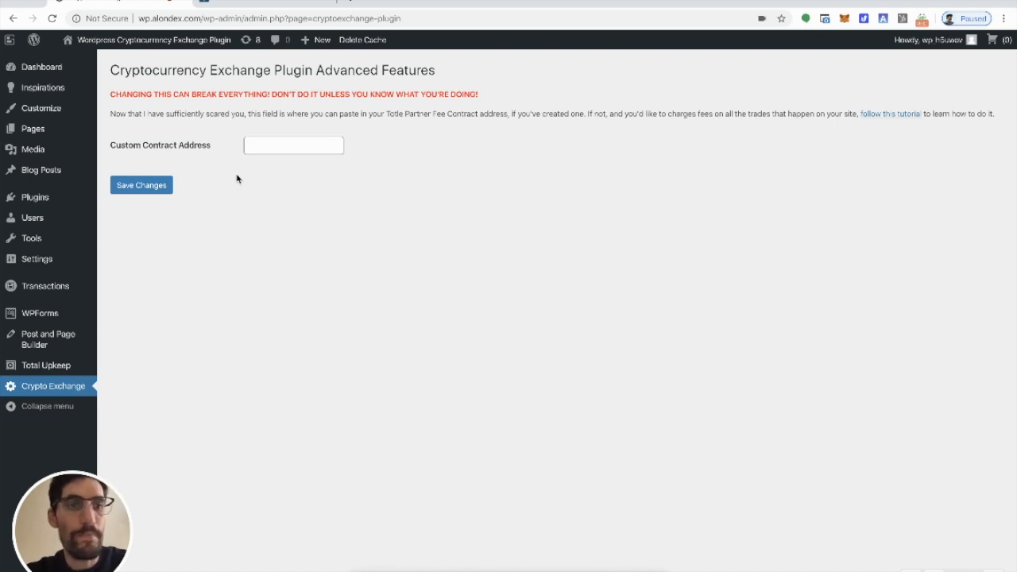
pyautogui.click(277, 2)
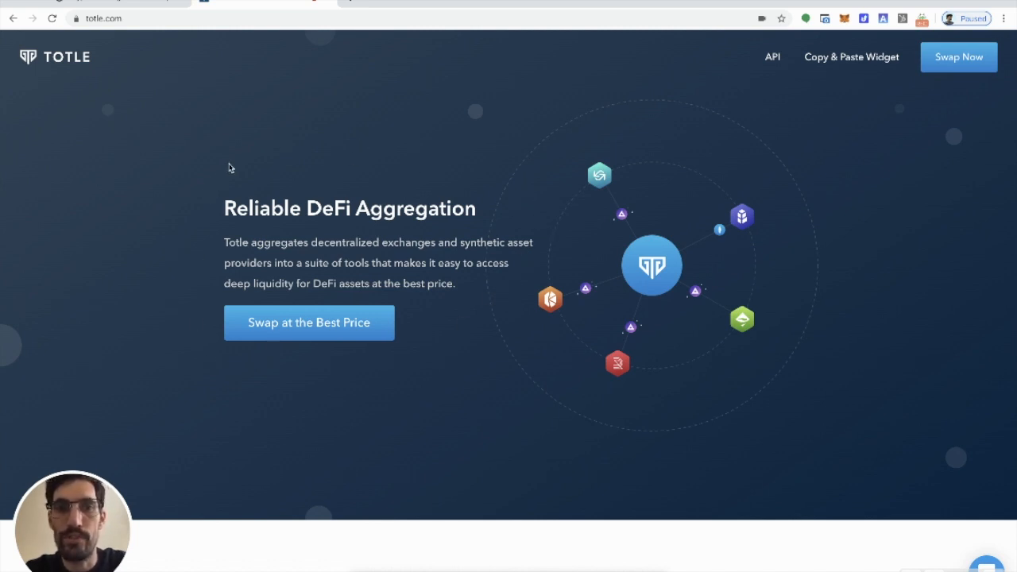
pyautogui.scroll(-2, 479, 429)
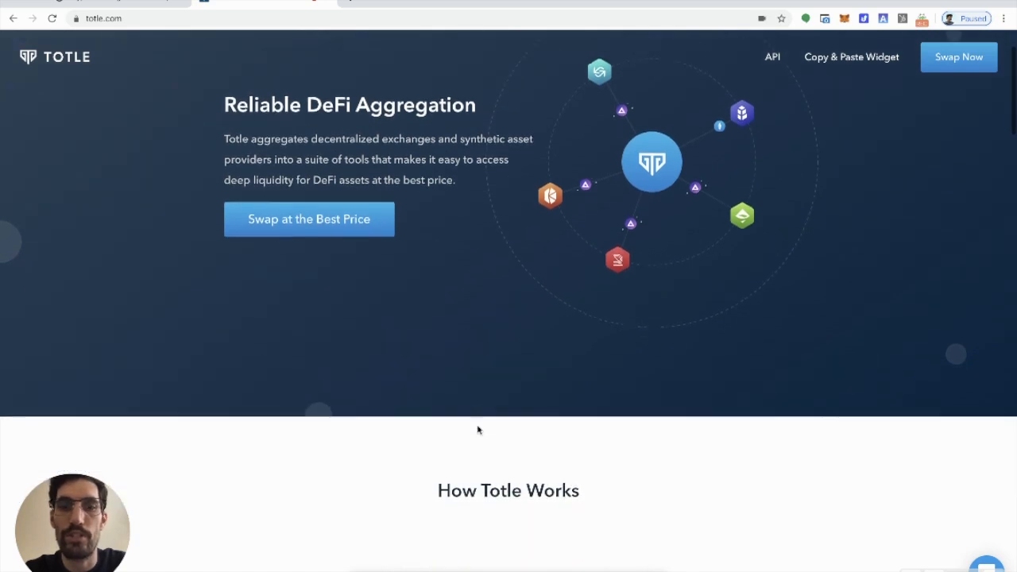
pyautogui.scroll(-2, 478, 430)
pyautogui.scroll(-2, 478, 430)
pyautogui.scroll(-2, 478, 430)
pyautogui.scroll(-3, 477, 430)
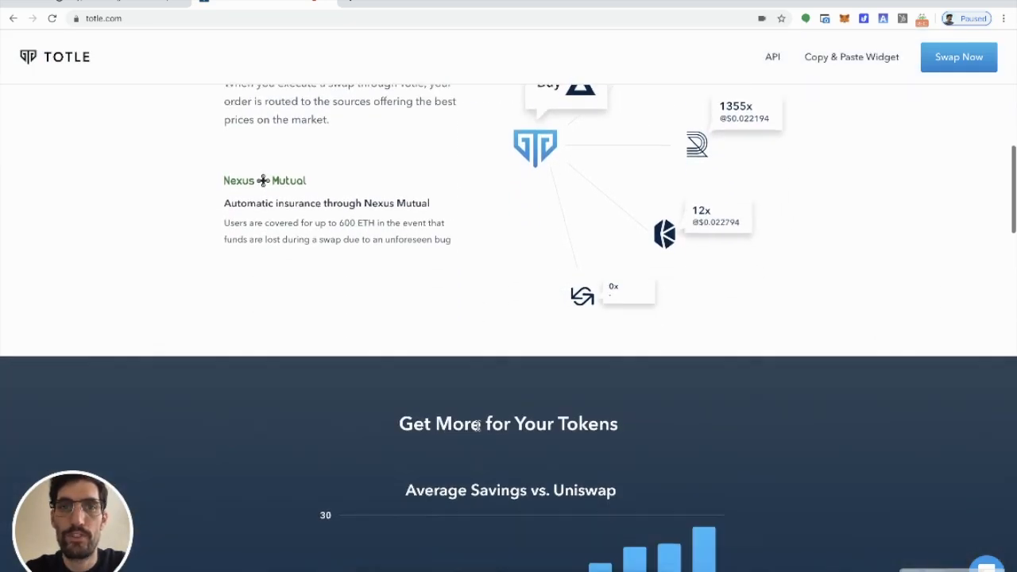
pyautogui.scroll(-5, 477, 430)
pyautogui.scroll(-5, 478, 430)
pyautogui.scroll(-10, 478, 430)
pyautogui.scroll(-8, 478, 430)
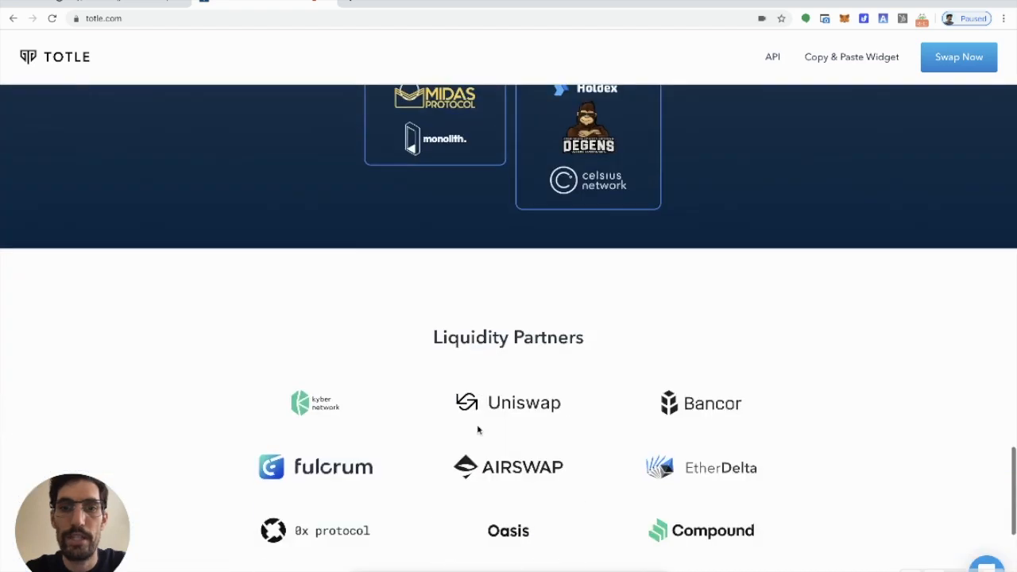
pyautogui.scroll(-5, 477, 430)
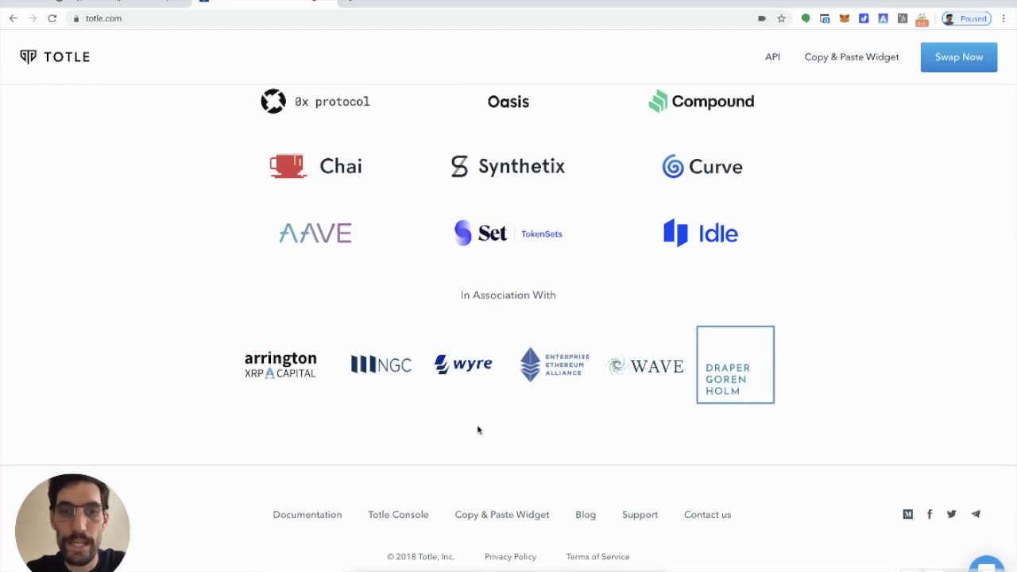
# Open the Totle Partner Console from the homepage footer link.
pyautogui.click(403, 517)
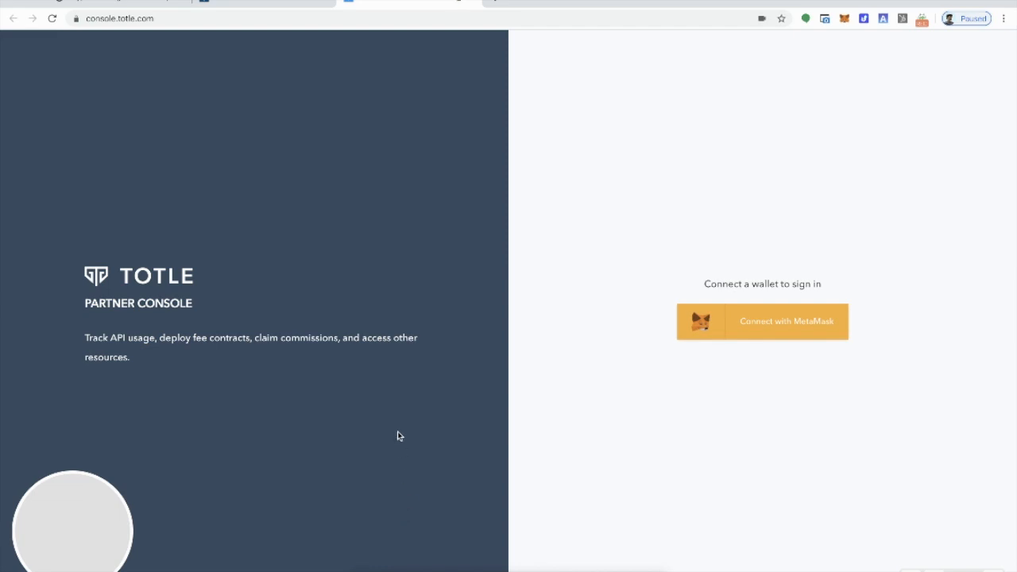
# Sign in by unlocking MetaMask and approving the console's connection to the account.
pyautogui.click(776, 331)
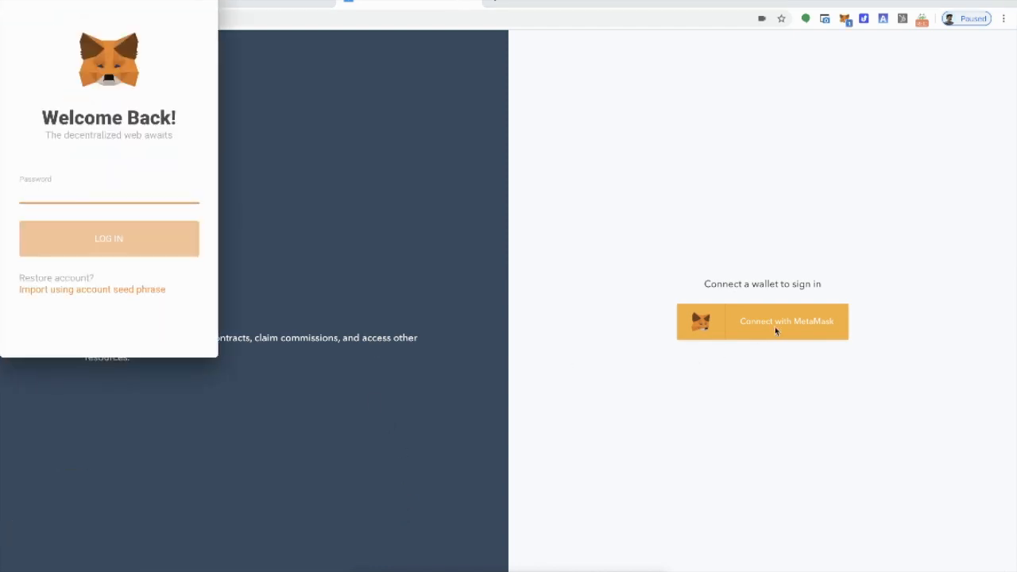
pyautogui.write('•••••••')
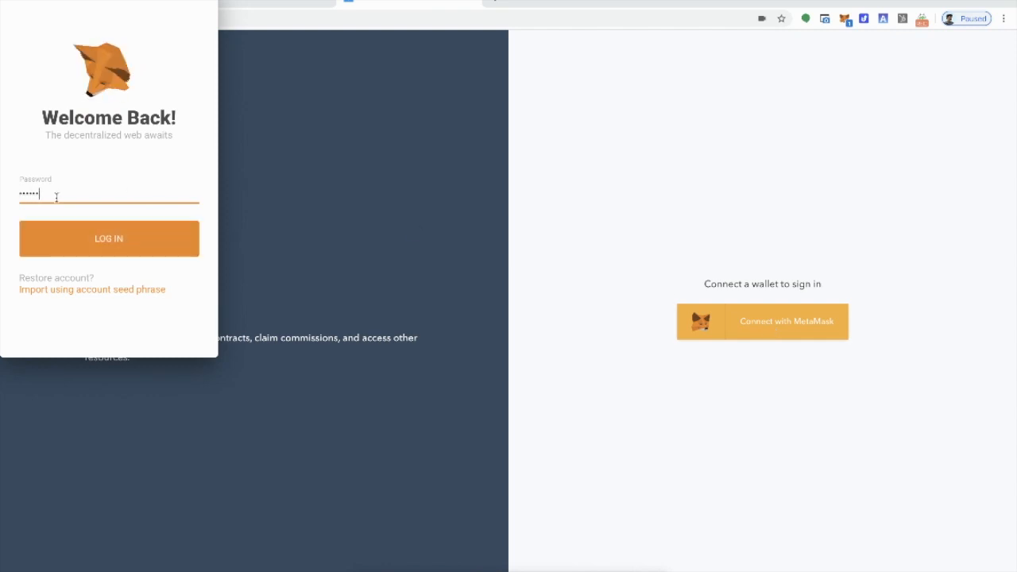
pyautogui.write('••')
pyautogui.press('Return')
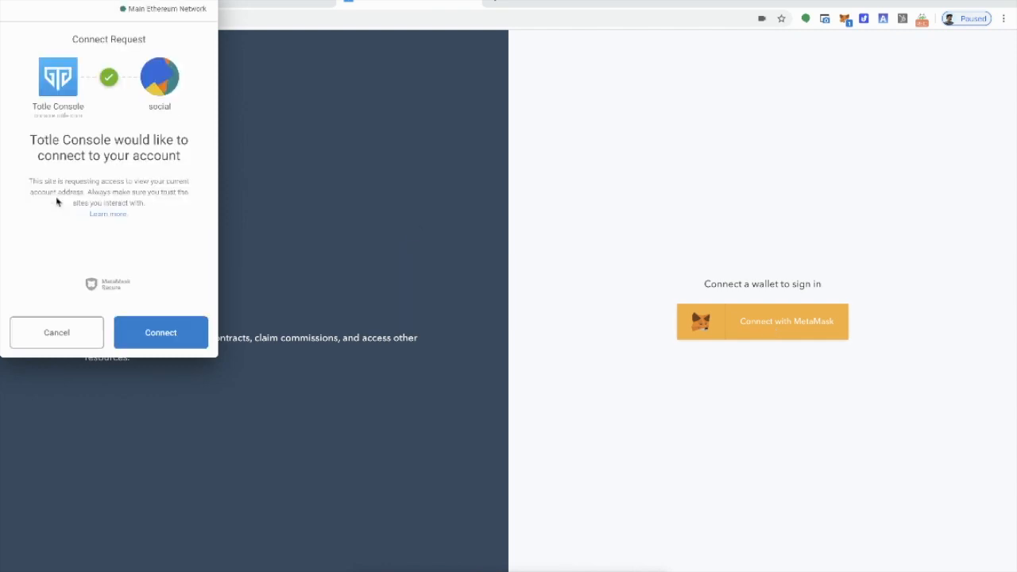
pyautogui.click(160, 333)
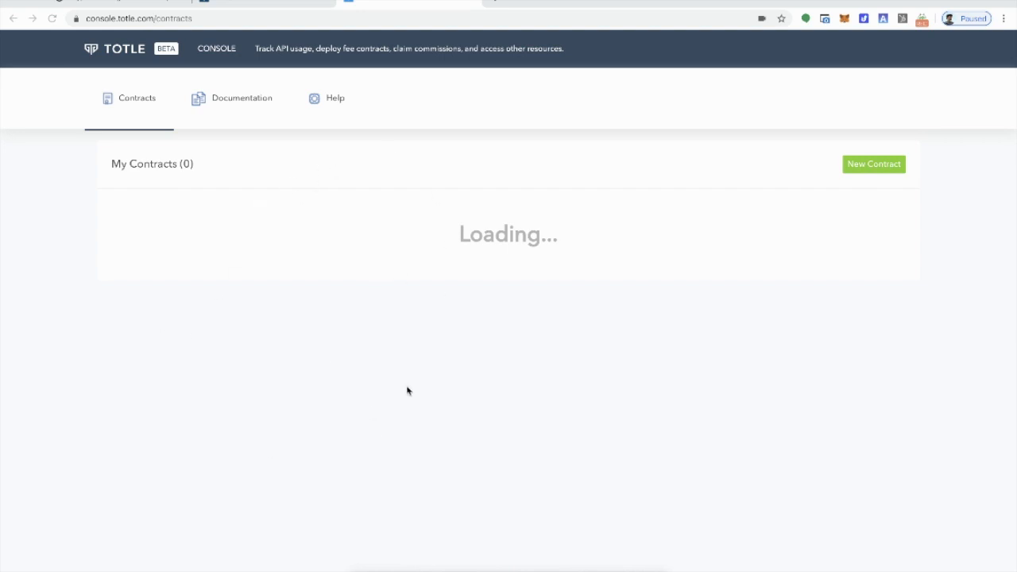
# Create a new partner fee contract named 'Wordpress Awesome!'.
pyautogui.click(867, 168)
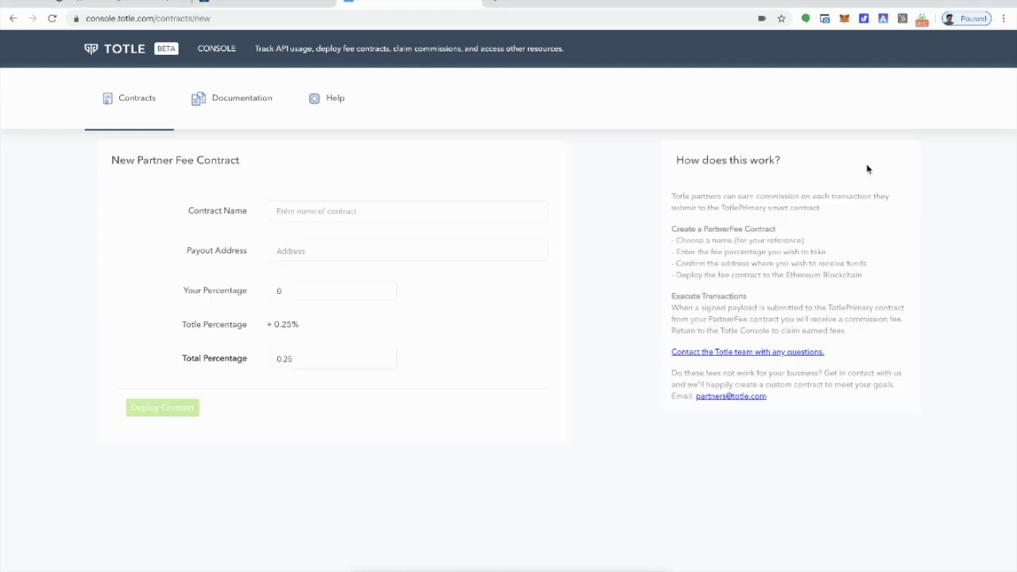
pyautogui.click(454, 211)
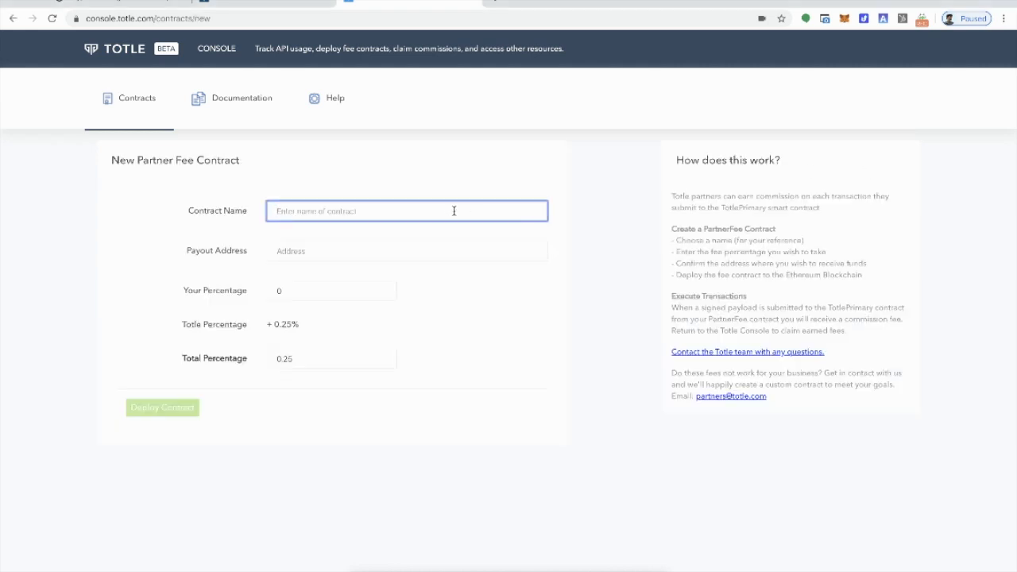
pyautogui.write('My Aw')
pyautogui.press('BackSpace')
pyautogui.press('BackSpace')
pyautogui.write('Wo')
pyautogui.write('rdpress A')
pyautogui.write('wesome')
pyautogui.write('!')
# Copy the MetaMask account address and paste it as the Payout Address.
pyautogui.click(430, 251)
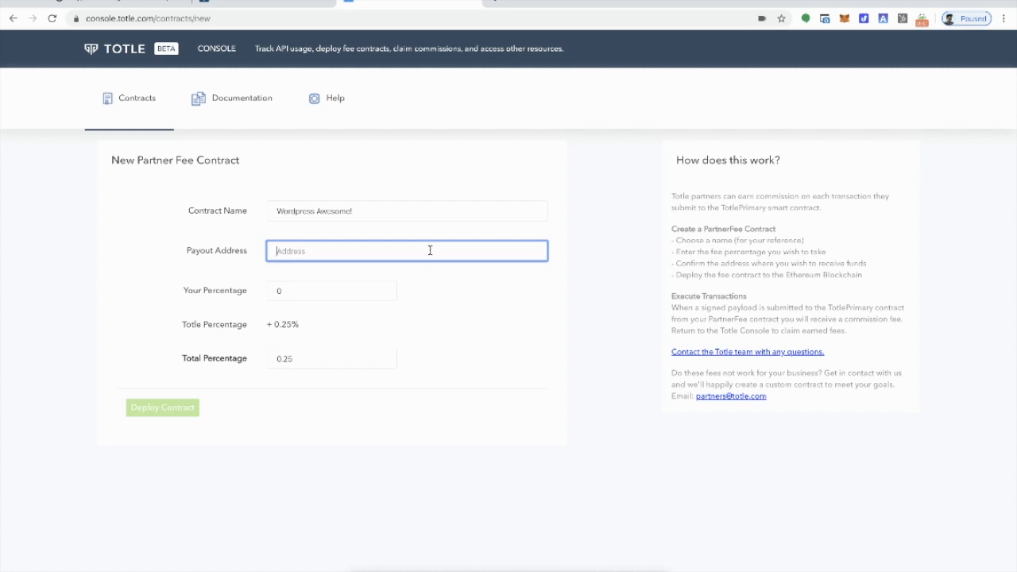
pyautogui.click(845, 19)
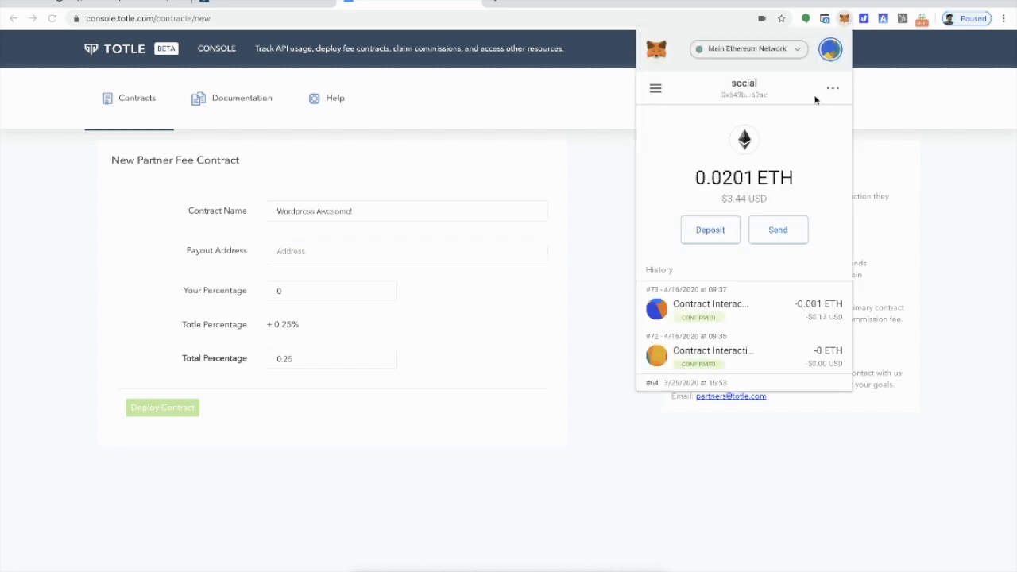
pyautogui.click(748, 89)
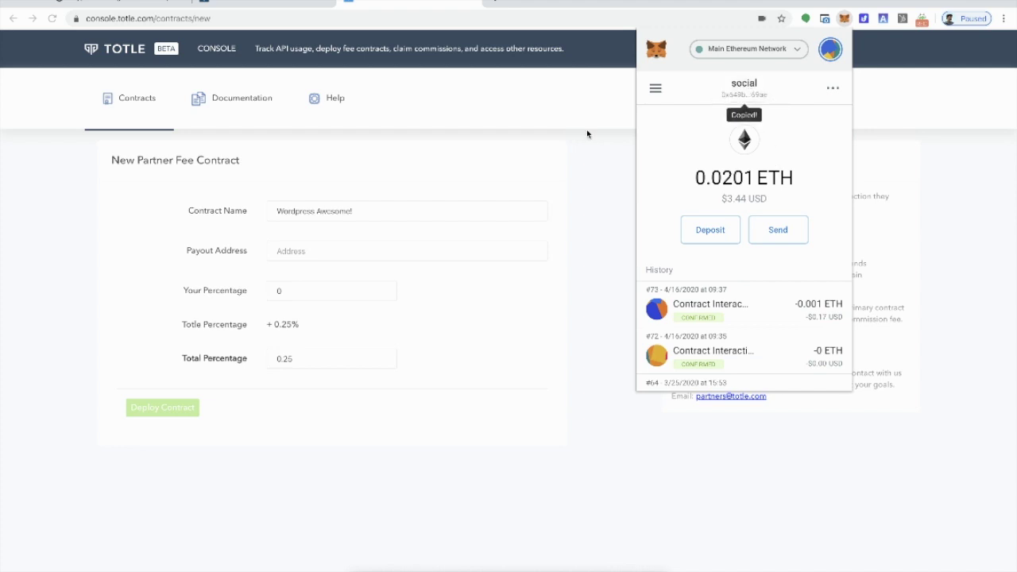
pyautogui.click(375, 250)
pyautogui.hotkey('ctrl', 'v')
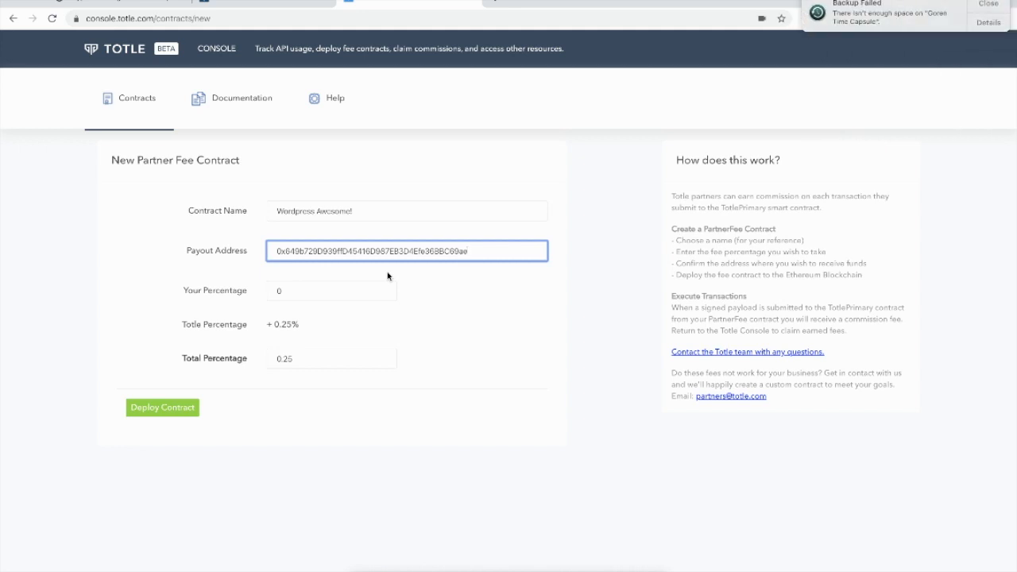
# Set Your Percentage to 0.3 for a 0.6% total fee.
pyautogui.click(989, 5)
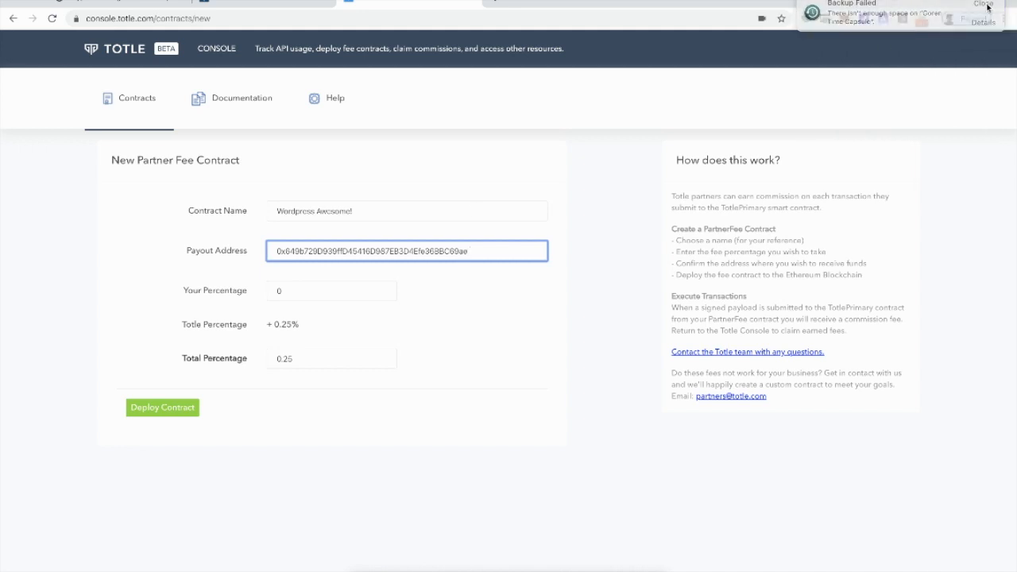
pyautogui.click(357, 297)
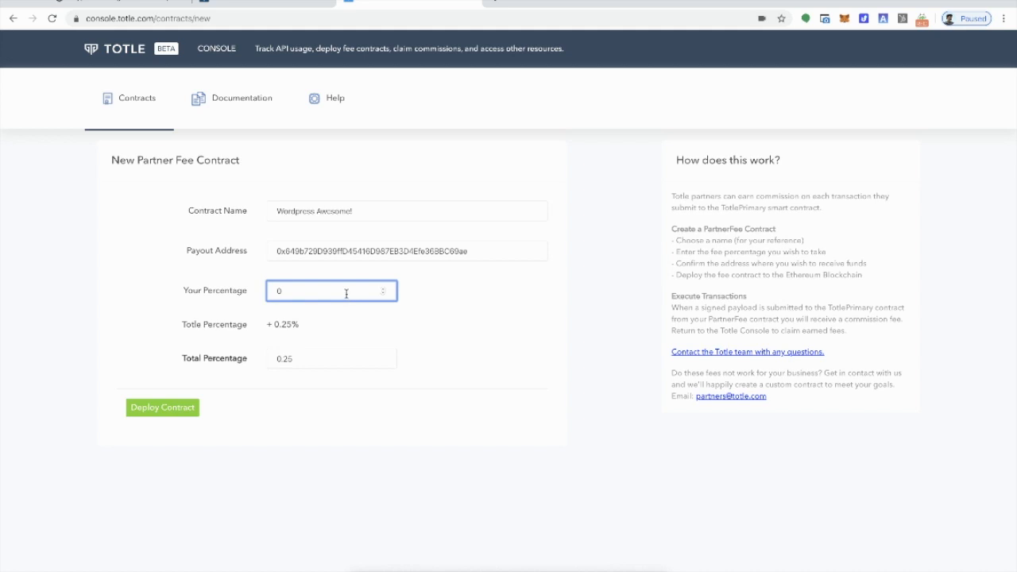
pyautogui.write('1')
pyautogui.press('BackSpace')
pyautogui.write('0.')
pyautogui.write('5')
pyautogui.press('BackSpace')
pyautogui.write('3')
pyautogui.click(442, 283)
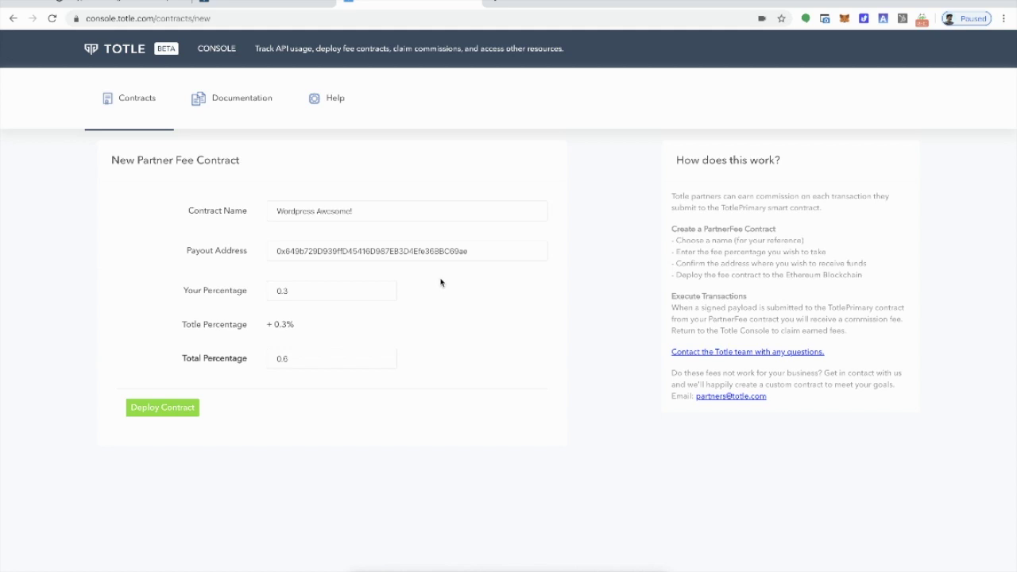
# Deploy the contract and approve the deployment transaction in MetaMask.
pyautogui.click(154, 411)
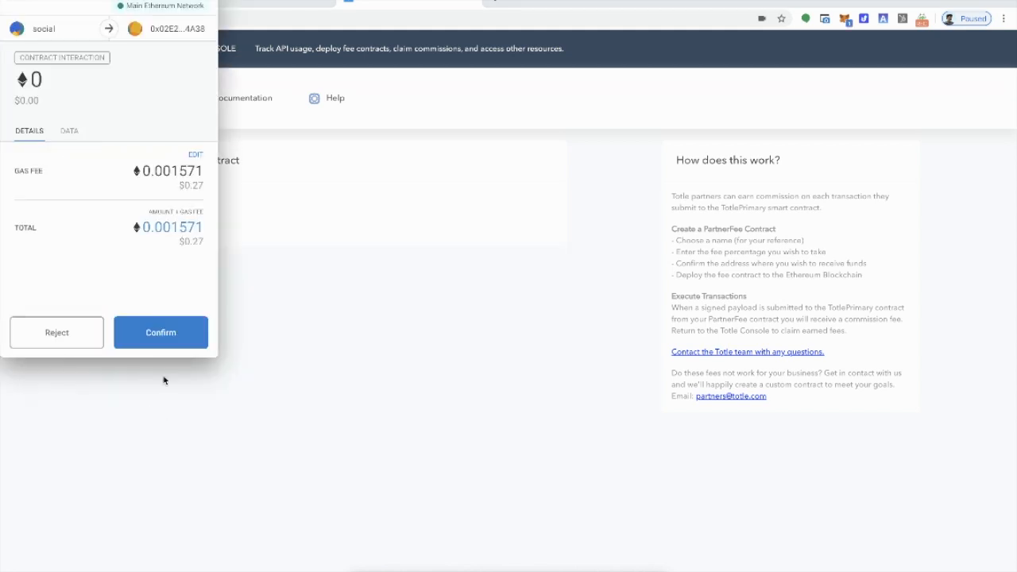
pyautogui.click(167, 341)
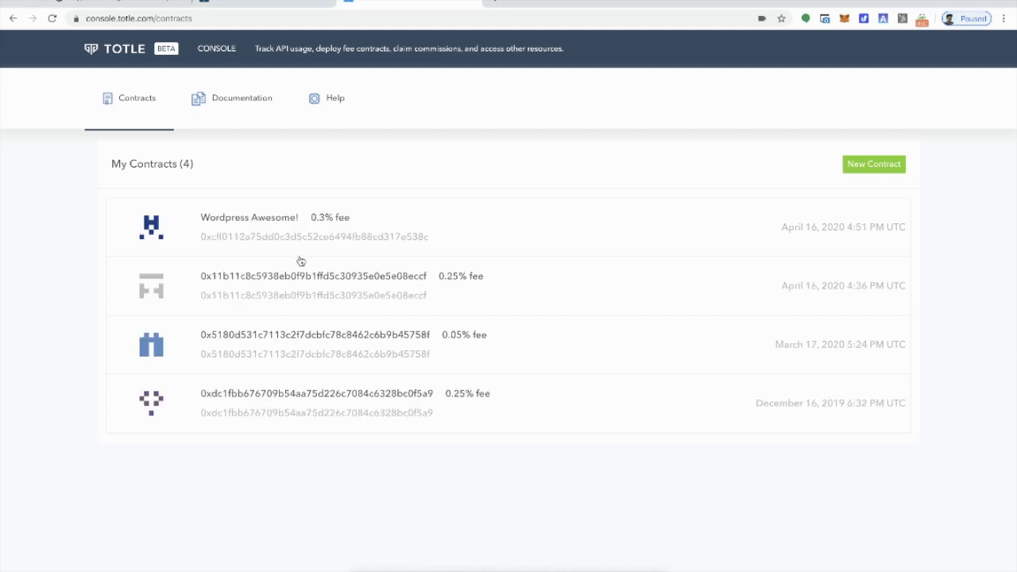
# Open the Wordpress Awesome! contract's details and copy its address.
pyautogui.click(274, 222)
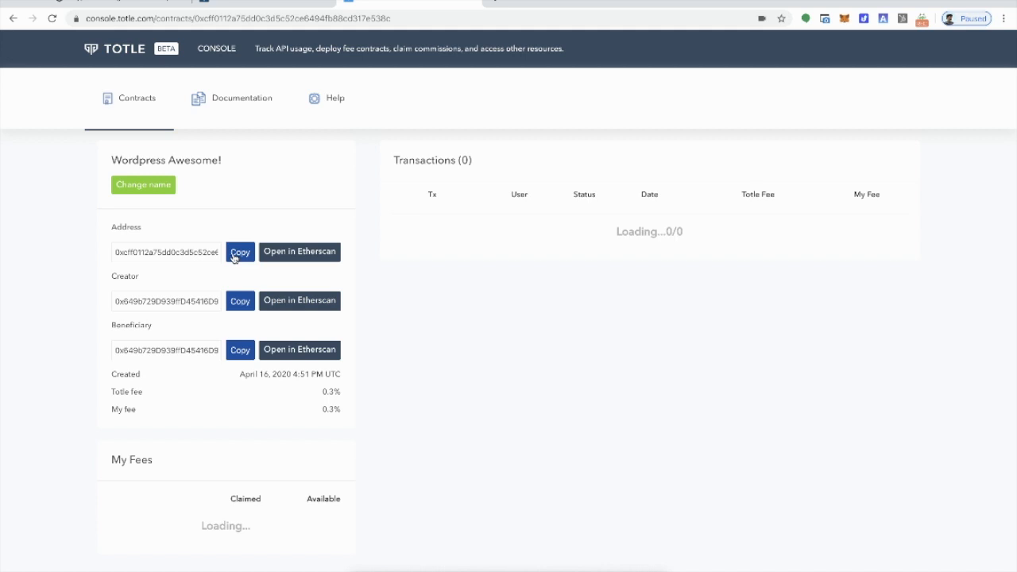
pyautogui.click(185, 255)
pyautogui.doubleClick(185, 255)
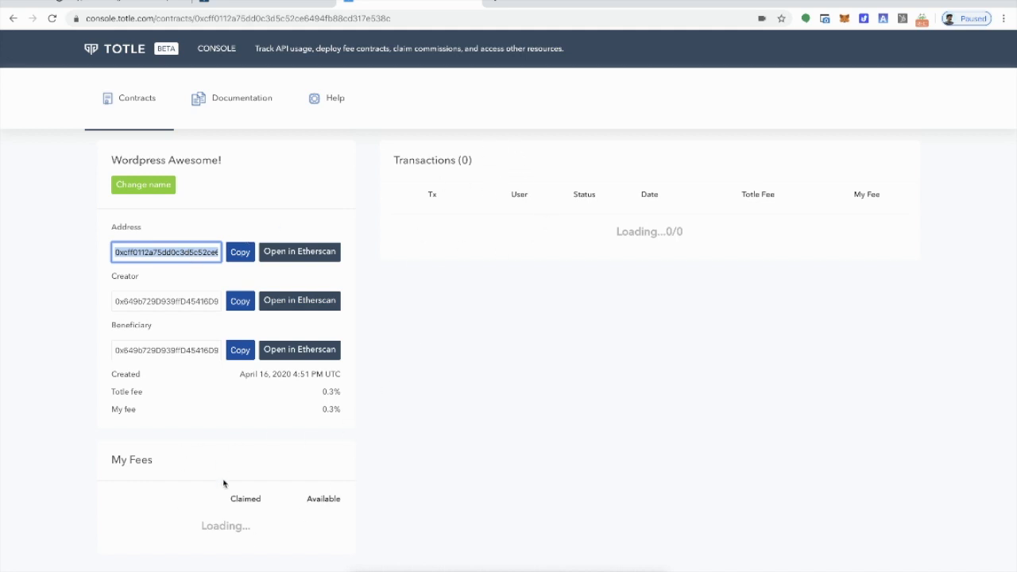
# Paste the contract address into Custom Contract Address, save changes and delete the site cache.
pyautogui.click(147, 2)
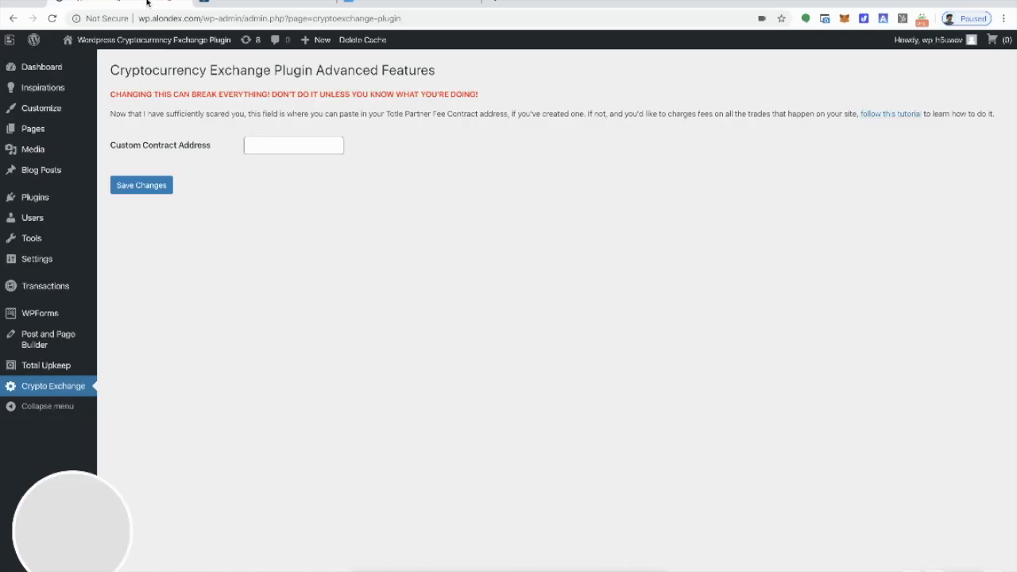
pyautogui.click(288, 146)
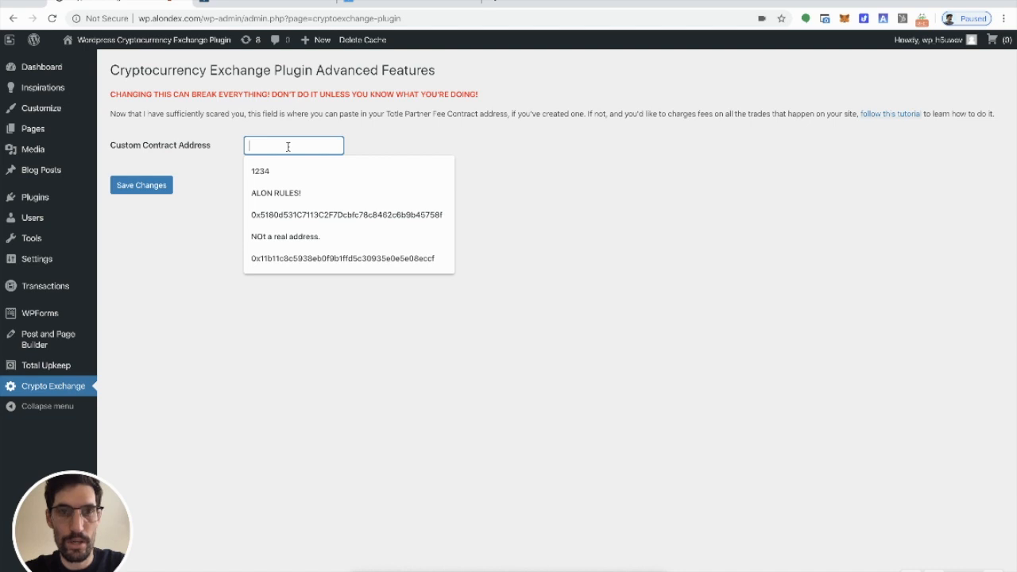
pyautogui.hotkey('ctrl', 'v')
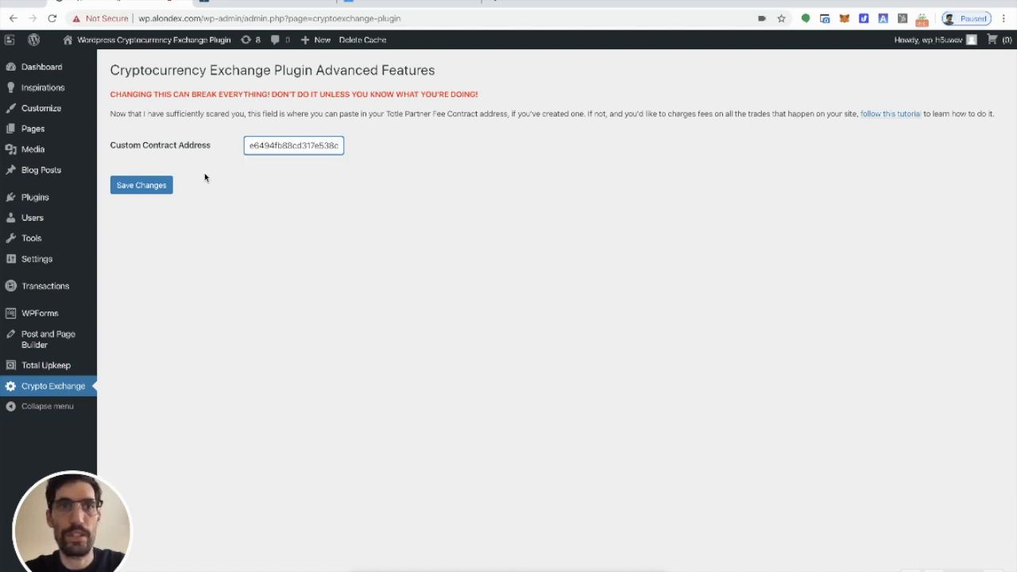
pyautogui.click(151, 187)
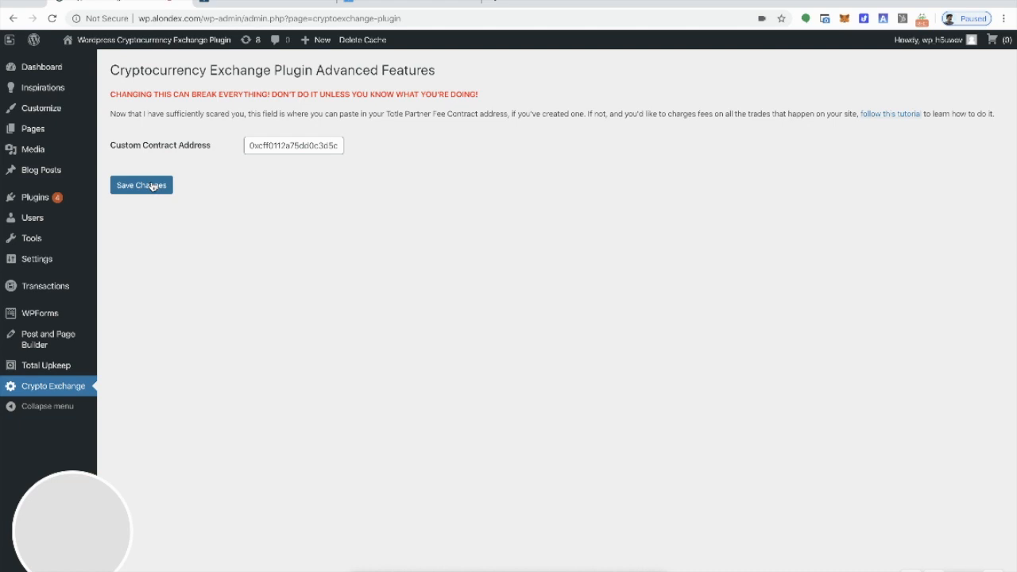
pyautogui.click(373, 42)
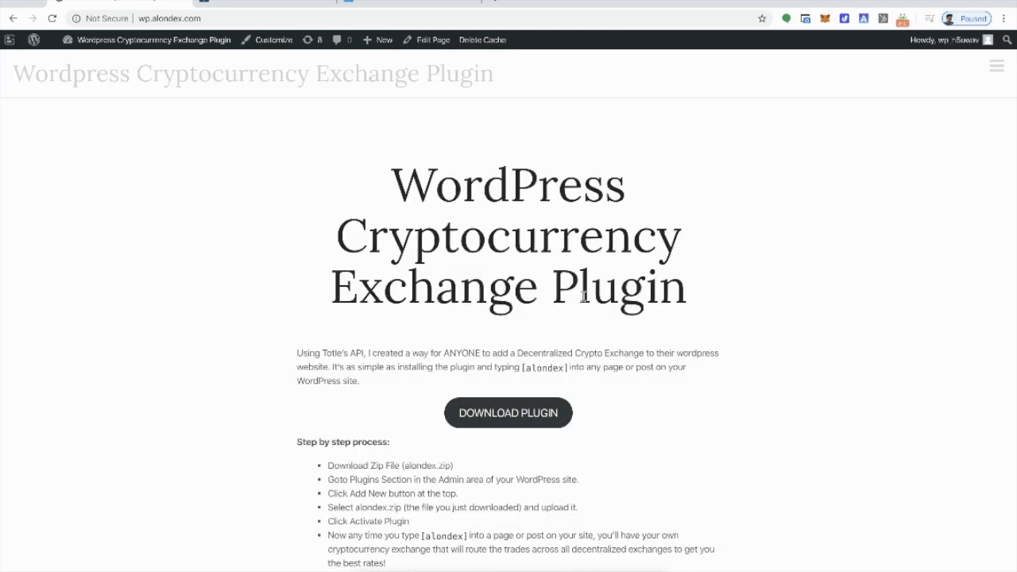
pyautogui.scroll(-5, 584, 296)
pyautogui.write('1')
# Swap .001 ETH for DAI via MetaMask on the site's widget and confirm the transaction.
pyautogui.click(351, 293)
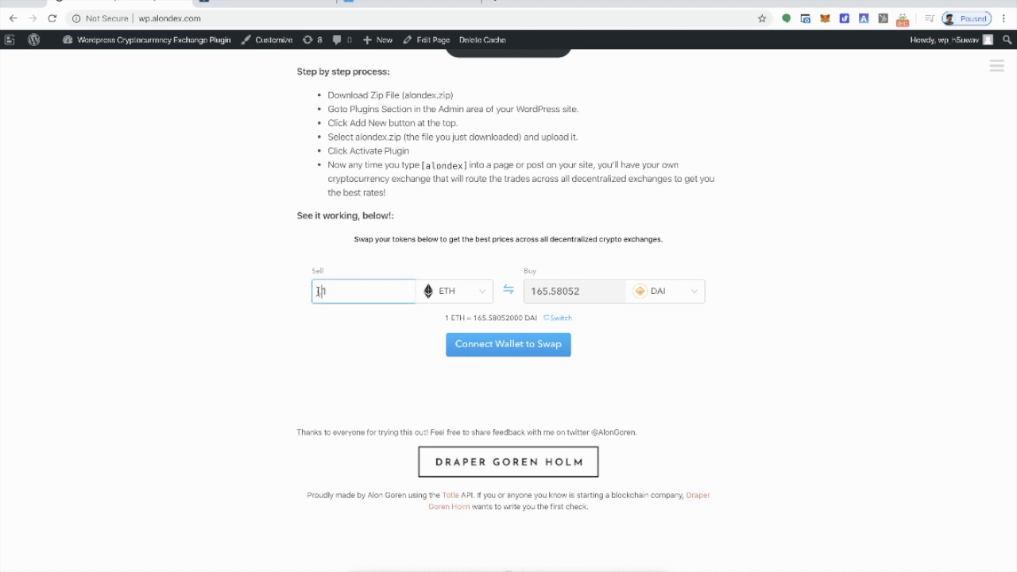
pyautogui.write('01')
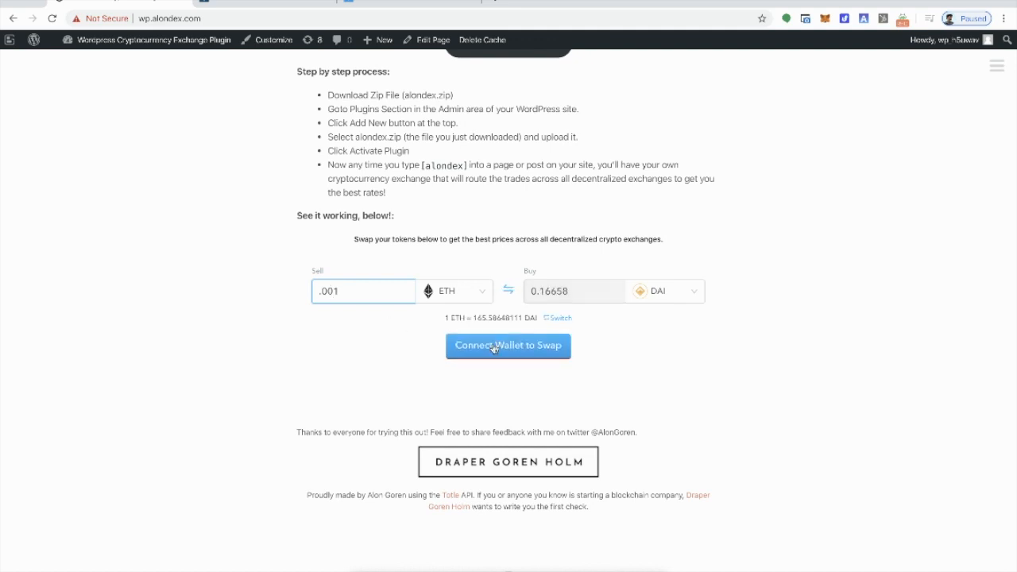
pyautogui.click(495, 345)
pyautogui.click(449, 252)
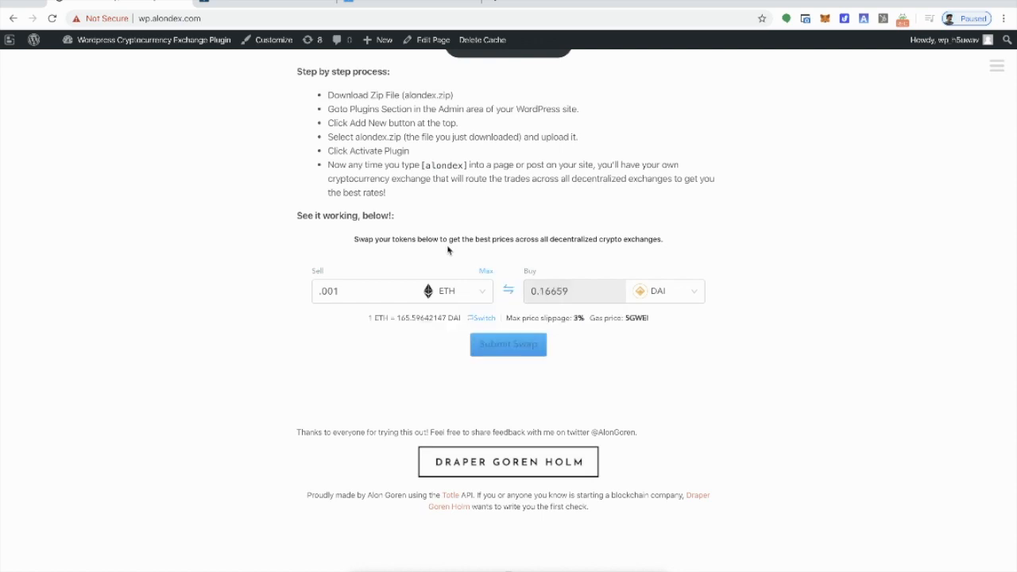
pyautogui.click(507, 346)
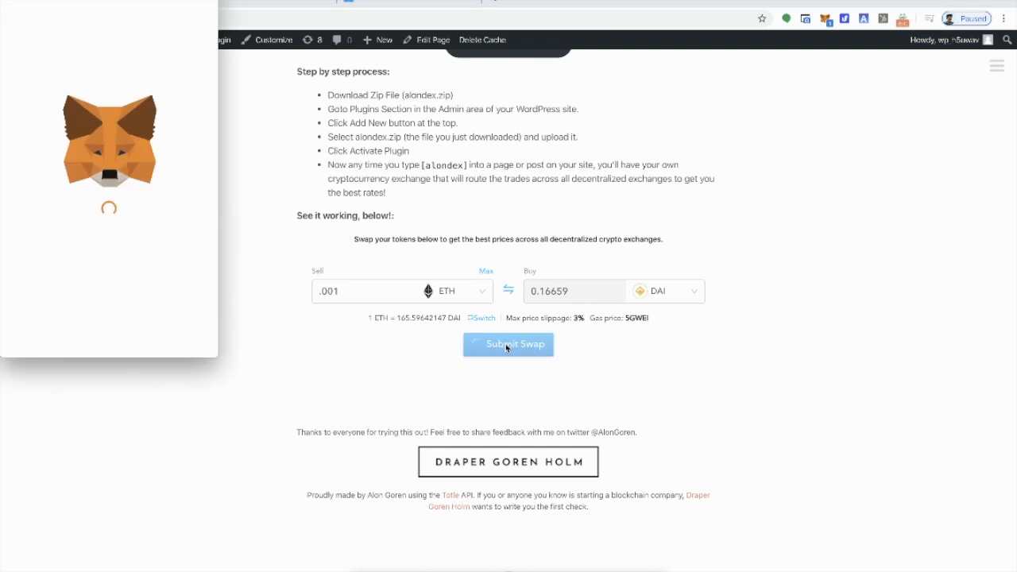
pyautogui.click(162, 332)
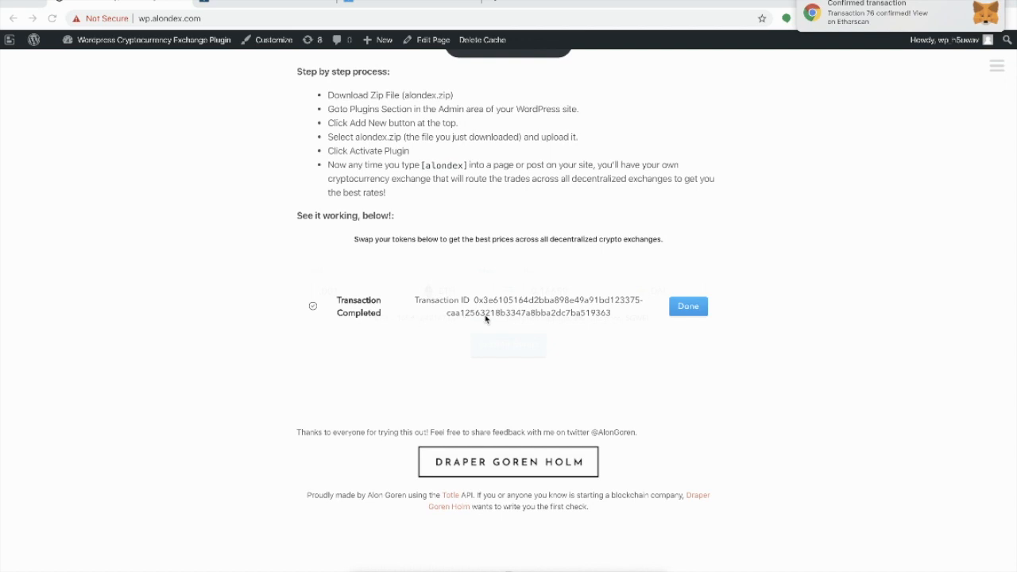
pyautogui.click(688, 308)
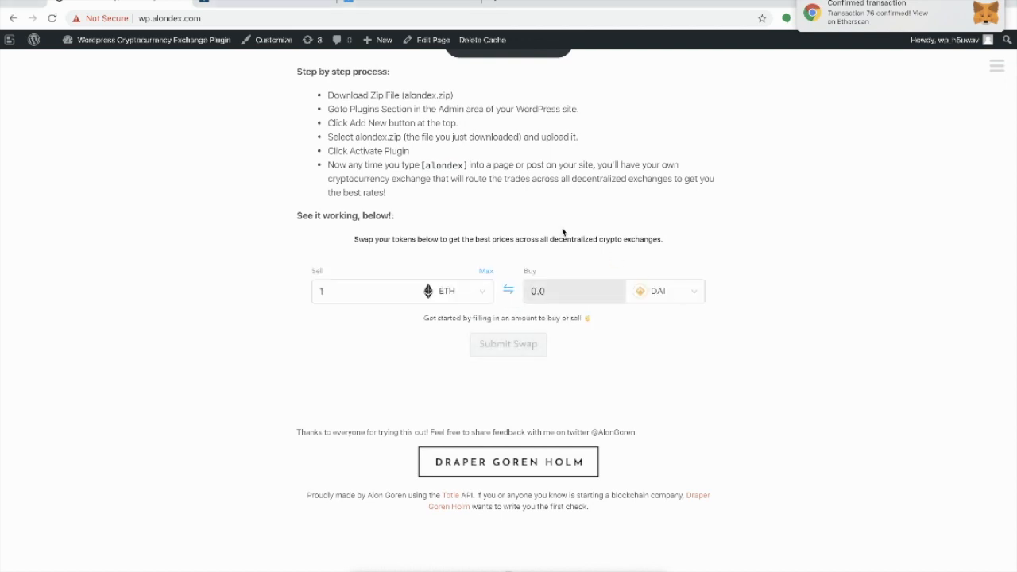
pyautogui.click(390, 2)
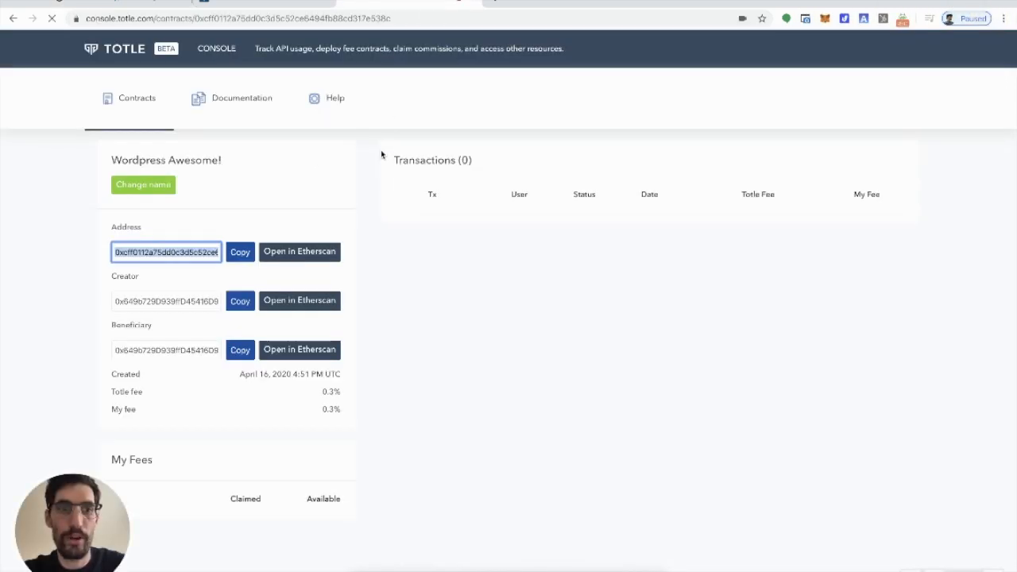
# Reload the Wordpress Awesome! contract page to show the new transaction and fees.
pyautogui.hotkey('ctrl', 'r')
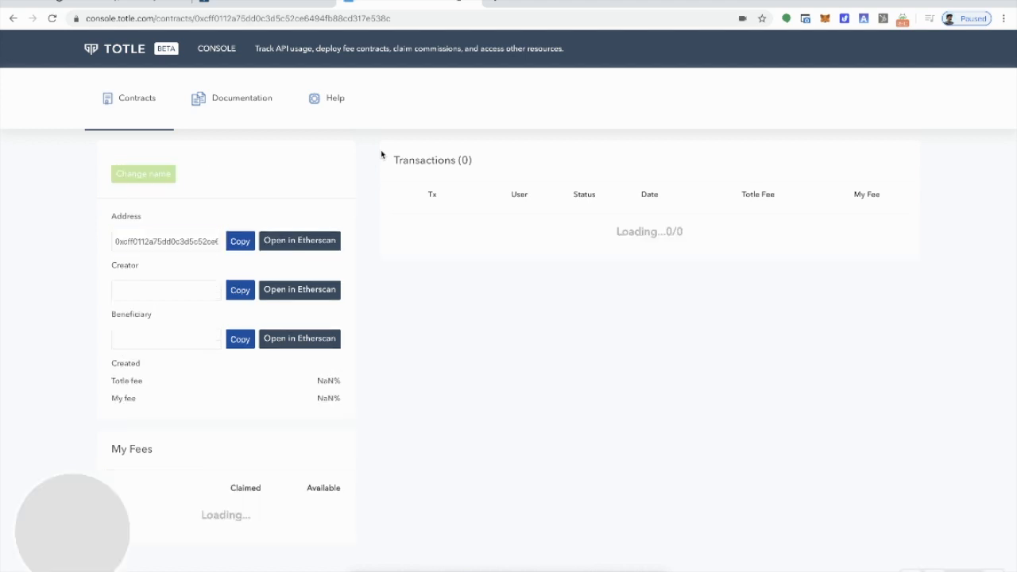